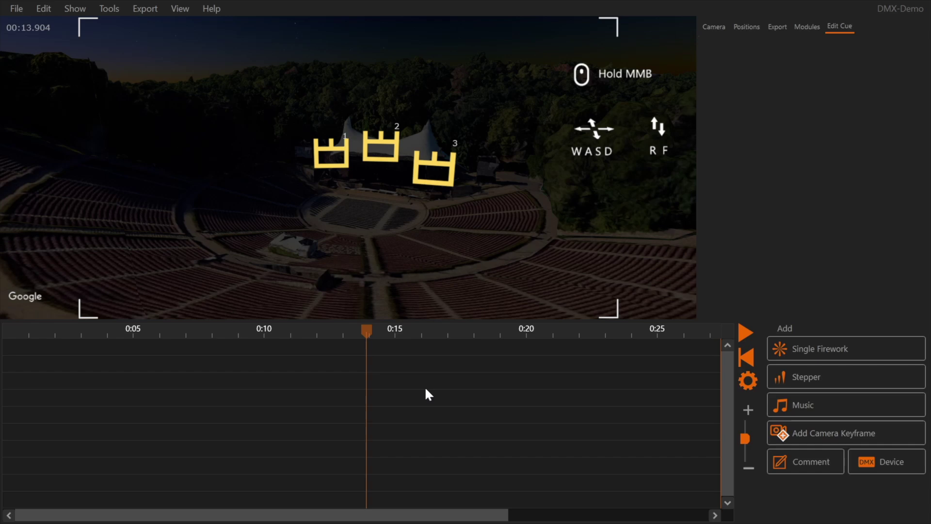
Add three Explo WaveFlamer devices, each controlled via Waveflamer on Explo
left_click(880, 458)
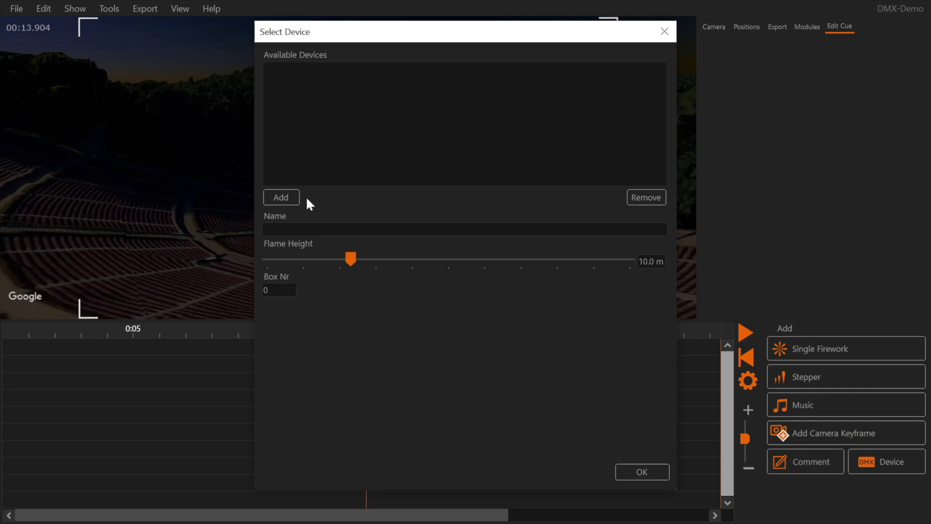
left_click(284, 199)
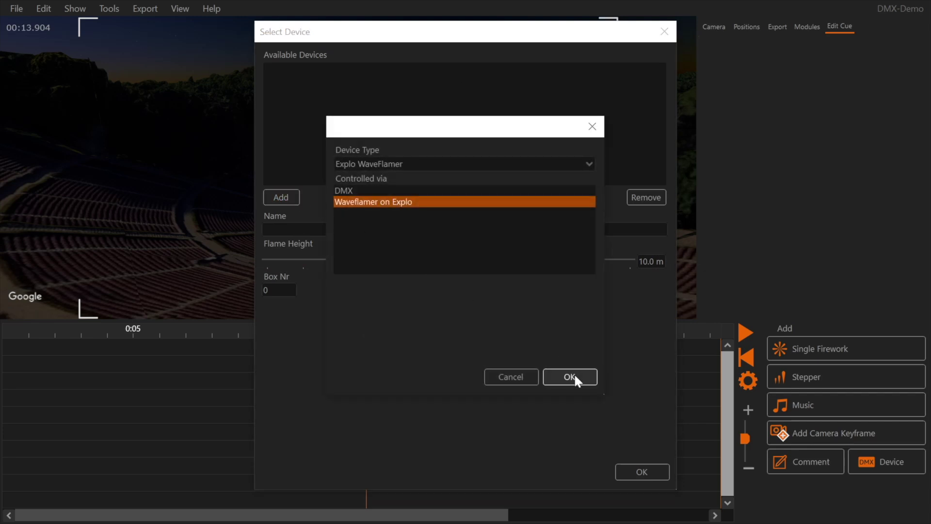
left_click(575, 375)
left_click(293, 197)
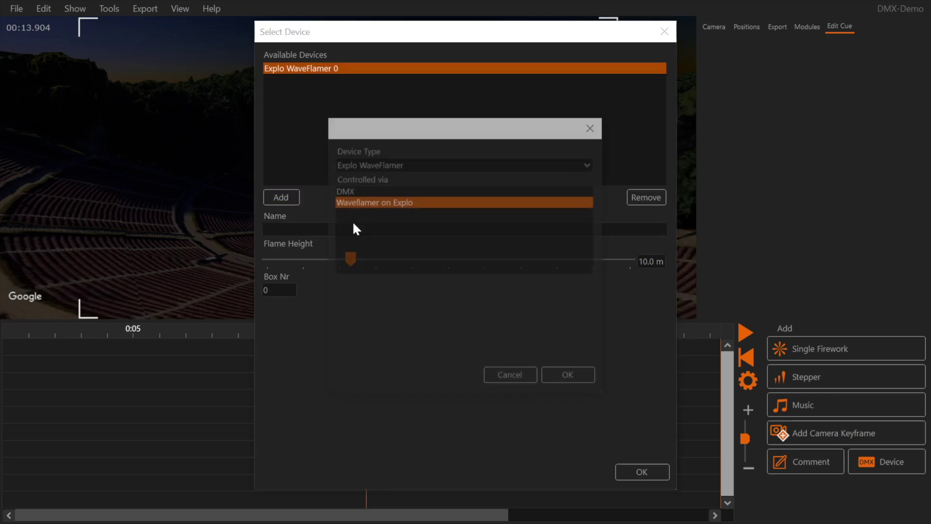
left_click(568, 374)
left_click(290, 196)
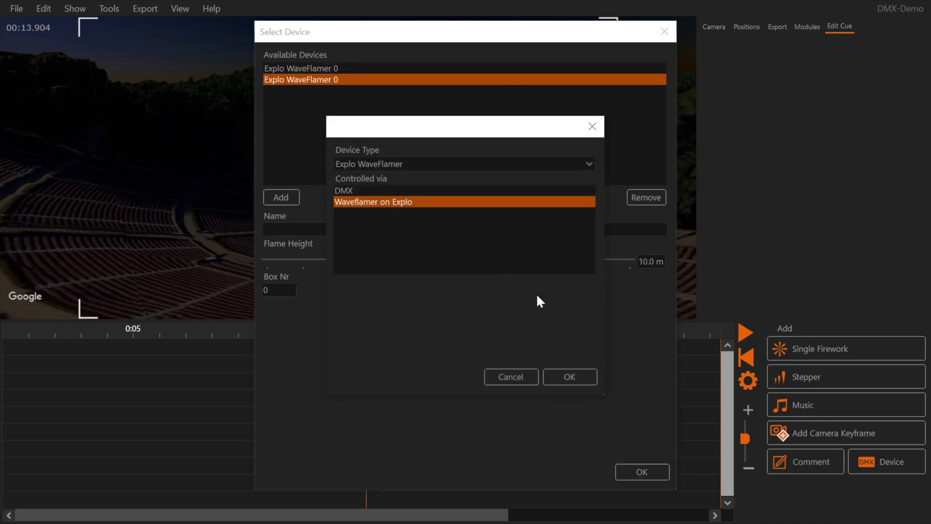
left_click(580, 377)
Set the box numbers of the three WaveFlamer devices to 1, 2 and 3 in list order
left_click(350, 68)
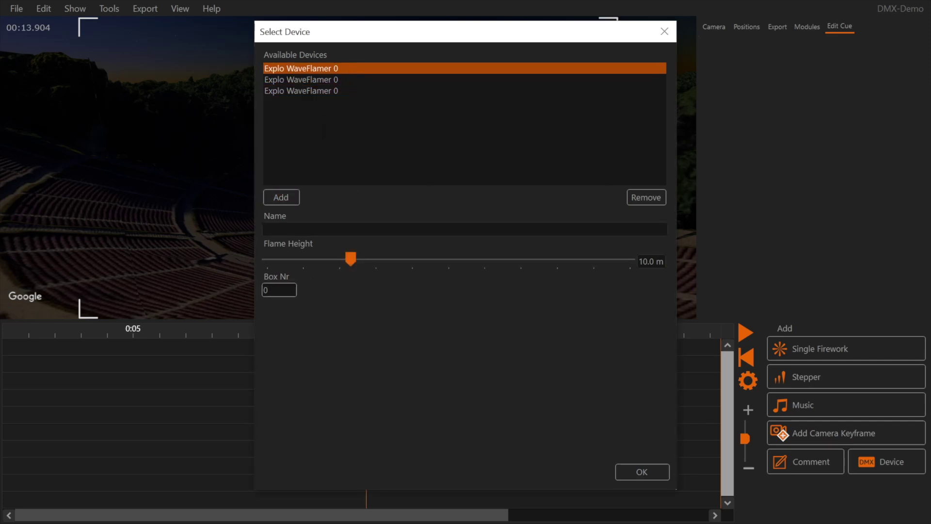
left_click(279, 289)
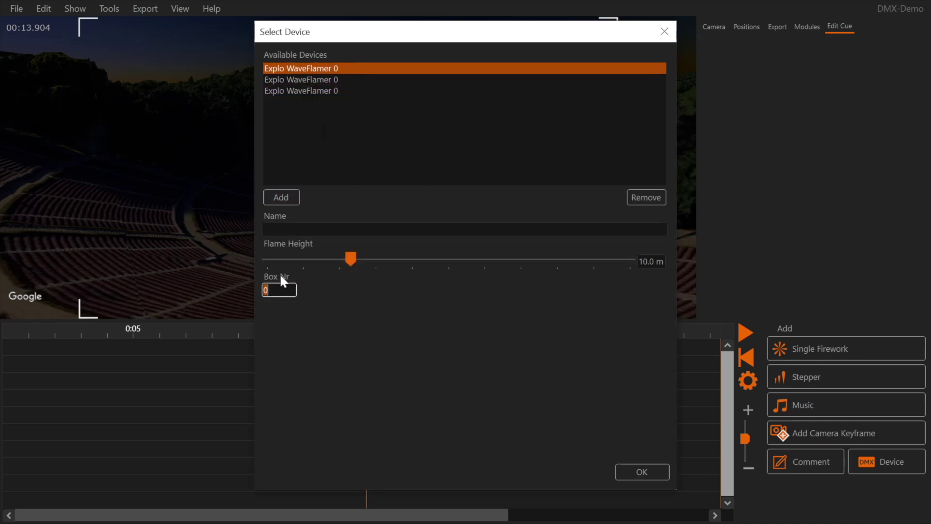
left_click(307, 79)
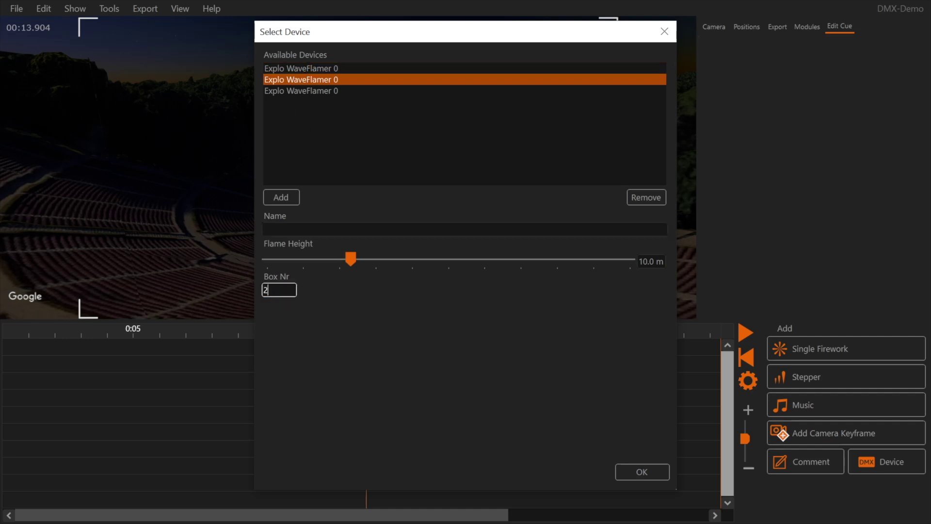
left_click(308, 90)
left_click(279, 289)
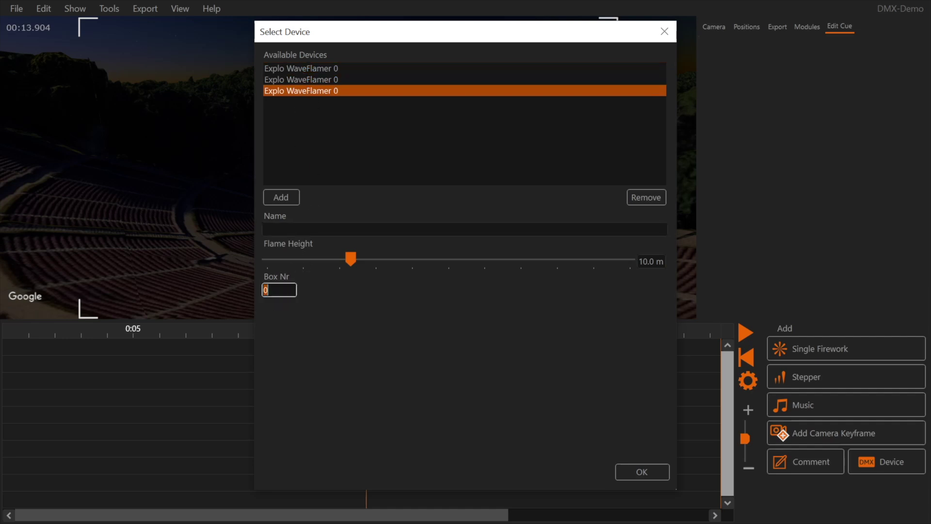
type("3")
left_click(331, 70)
left_click(334, 80)
Use Explo WaveFlamer 1 to place four DMX cues on successive timeline tracks at about 0:11, 0:15, 0:19 and 0:24
left_click(553, 69)
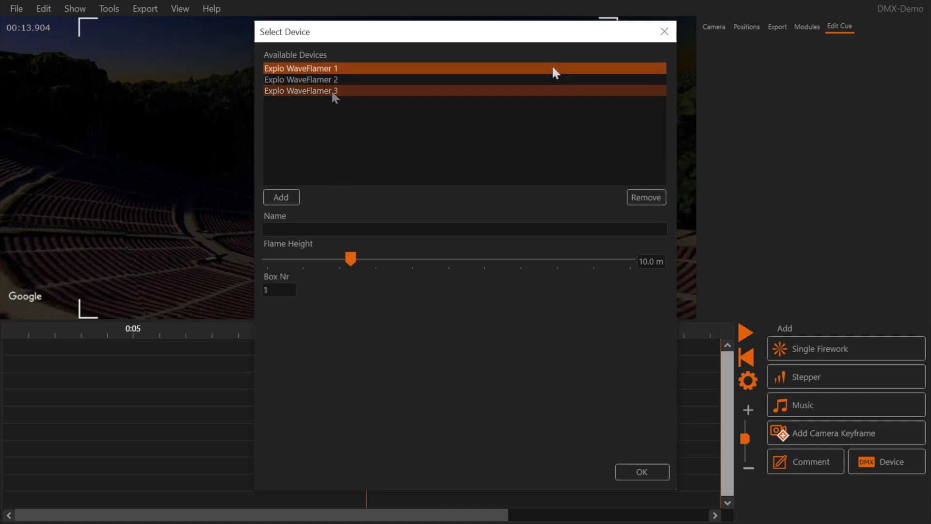
left_click(645, 470)
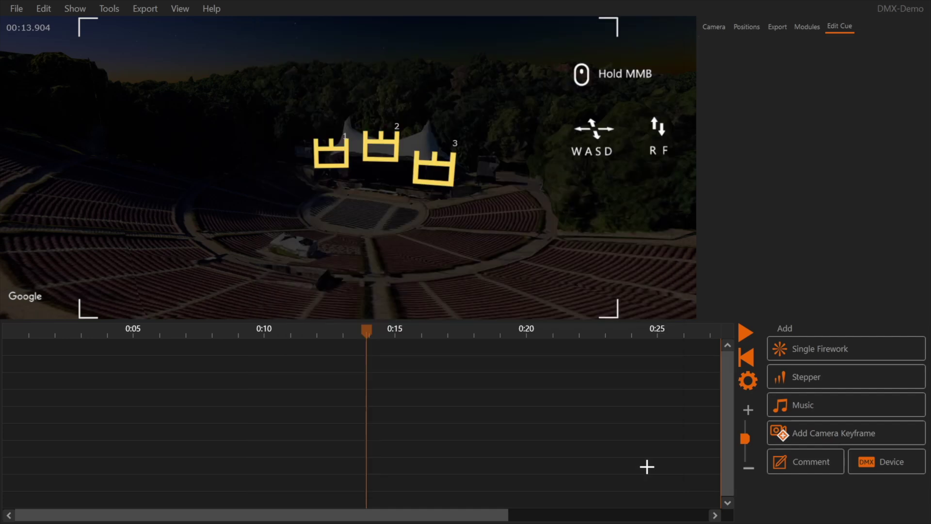
left_click(299, 362)
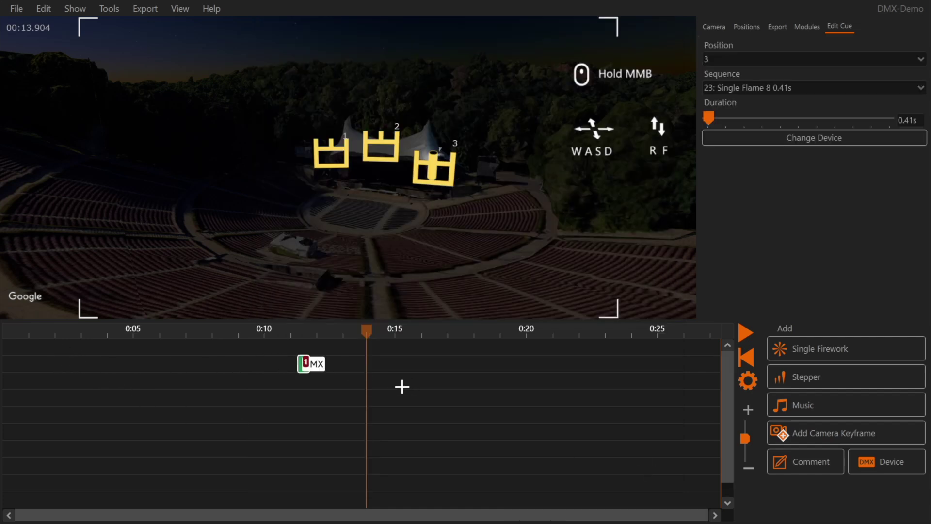
left_click(401, 384)
left_click(507, 398)
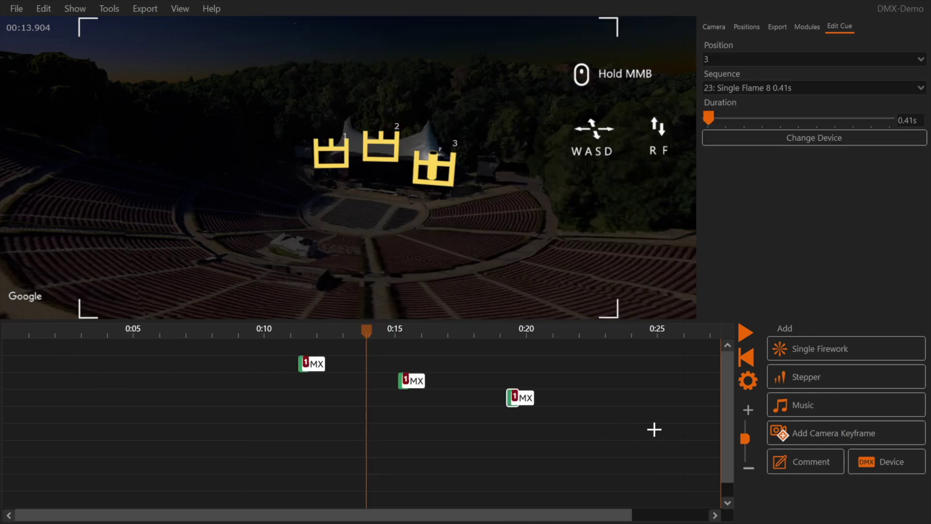
left_click(626, 416)
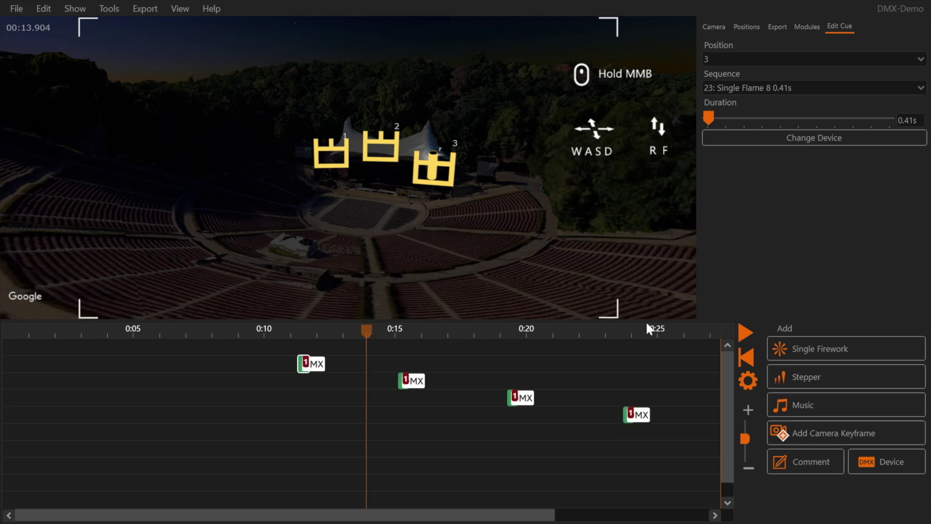
Set the first cue's sequence to "31: Stepp 1 - 15 2.40s" and the second cue's to "46: Stepp 10 > 6 0.99s"
left_click(773, 87)
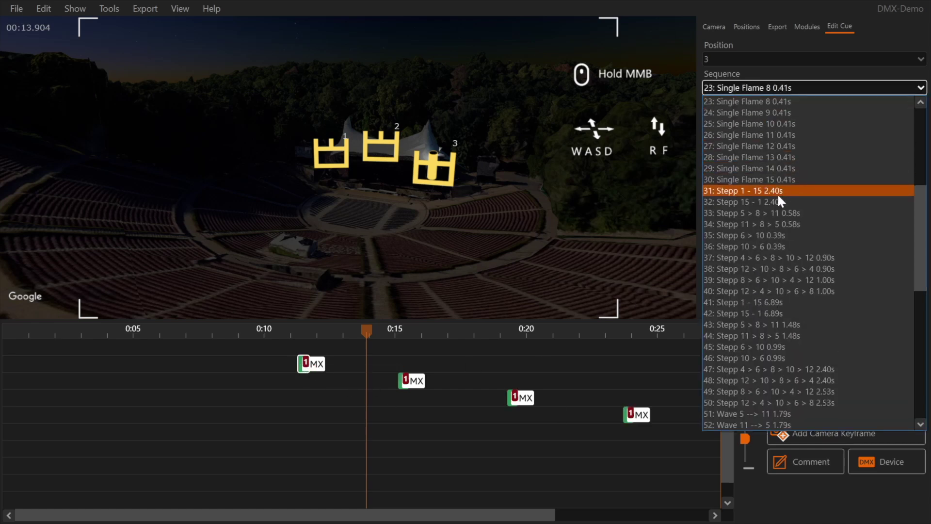
left_click(777, 194)
left_click(412, 381)
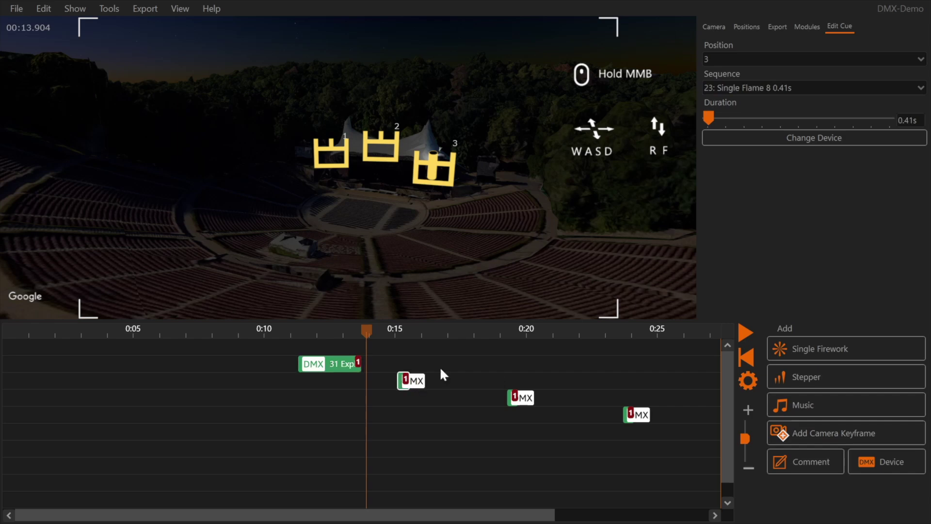
left_click(750, 87)
left_click(769, 357)
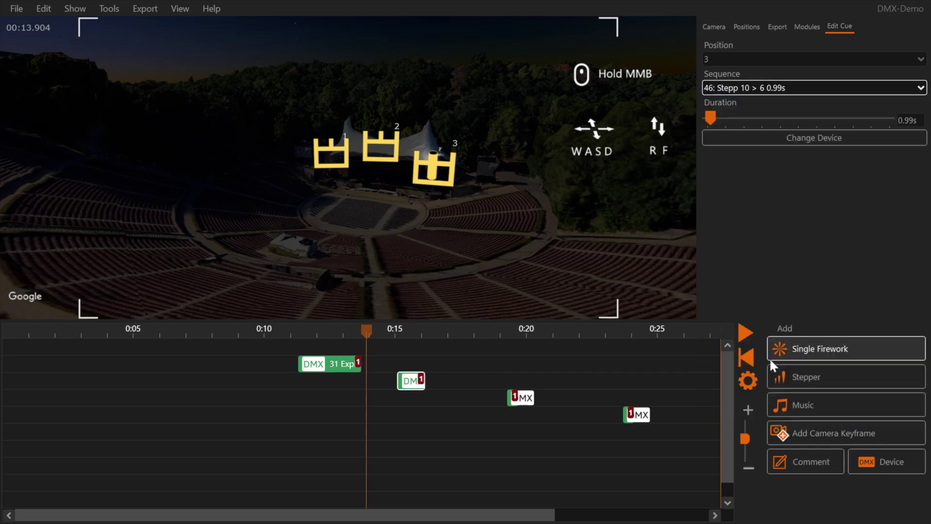
Set the third cue's sequence to "51: Wave 5 --> 11 1.79s" and the fourth cue's to "61: Wave 5 --> 8 1.19s"
left_click(512, 398)
left_click(757, 87)
scroll(758, 286, "down", 3)
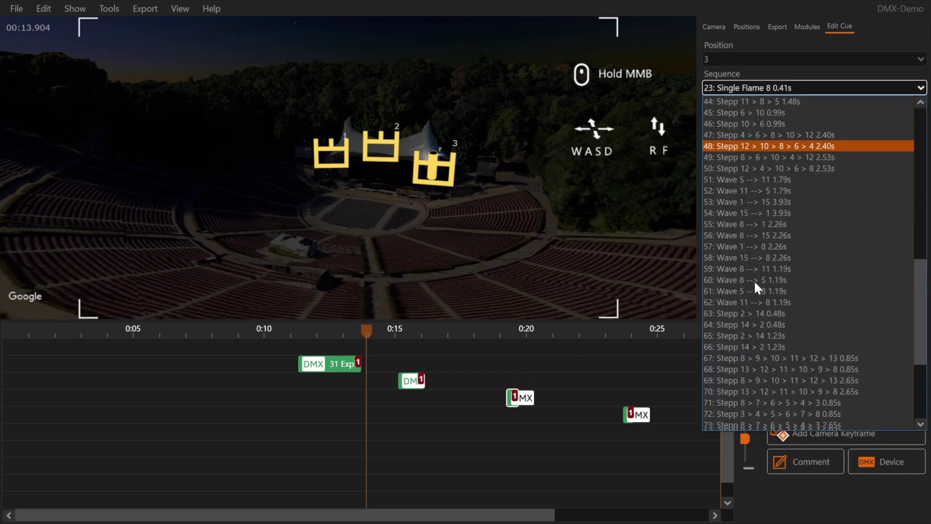
left_click(757, 179)
left_click(633, 415)
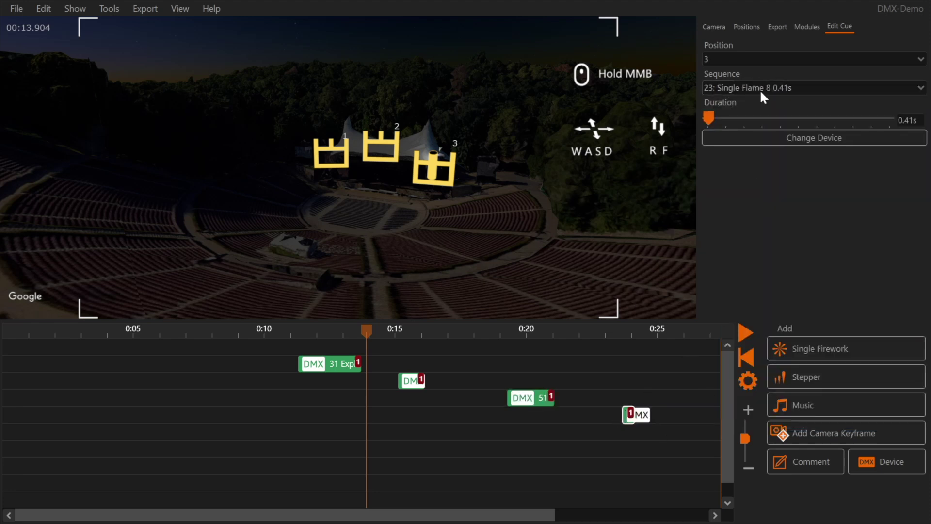
left_click(760, 89)
scroll(742, 284, "down", 1)
left_click(742, 291)
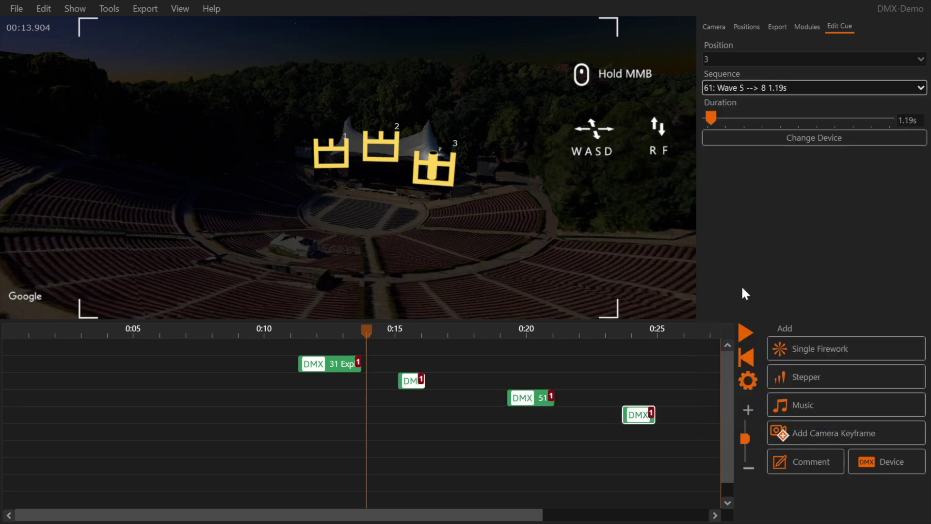
Play the show from about 0:11, just before the first cue, and pause it after the last cue
left_click(288, 335)
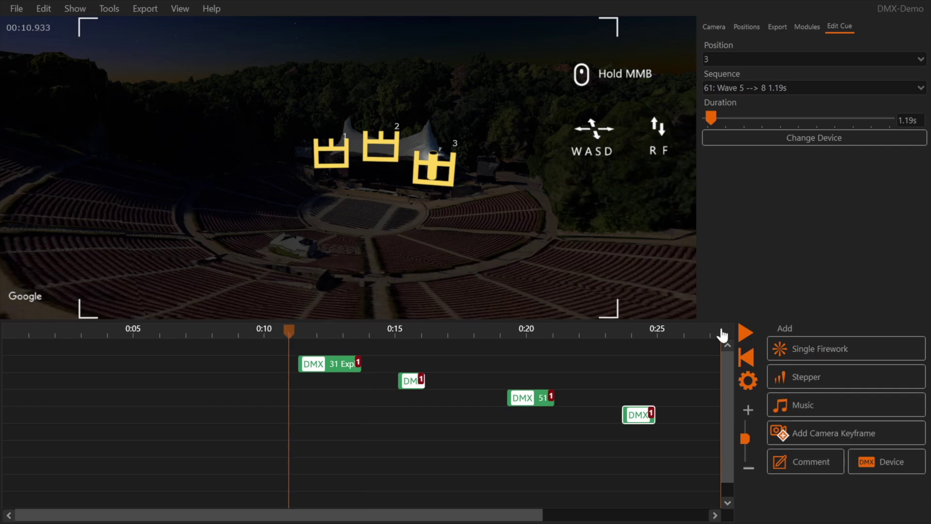
left_click(745, 333)
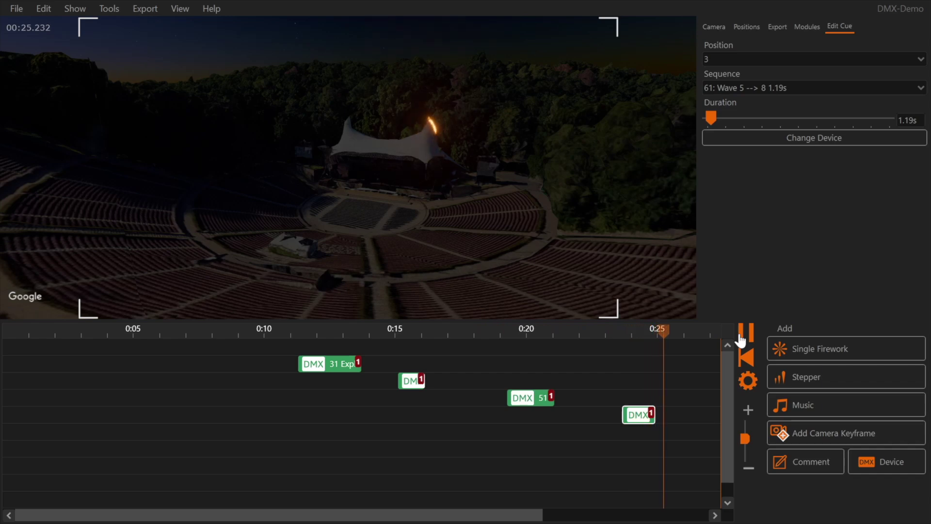
left_click(742, 334)
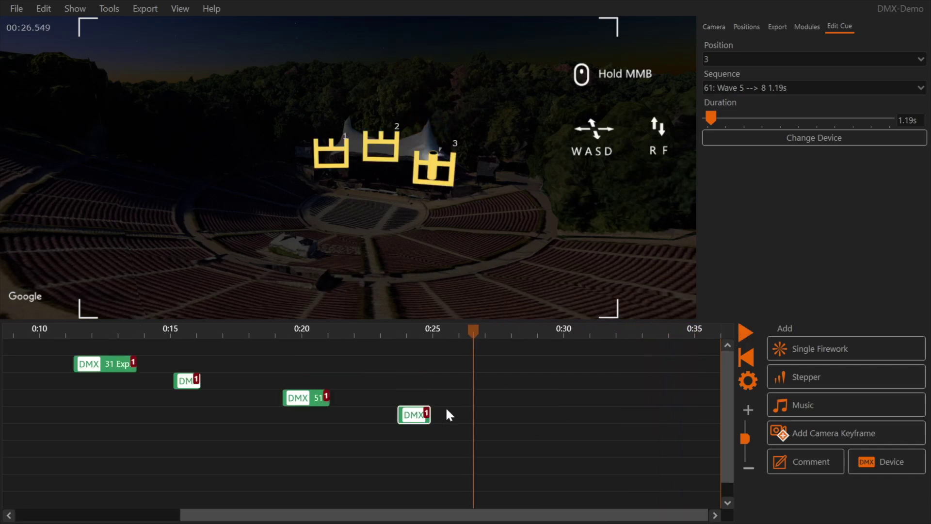
Try to move the last cue's flame device to position 2 in the stage preview and assign that position
left_click_drag(439, 185, 382, 155)
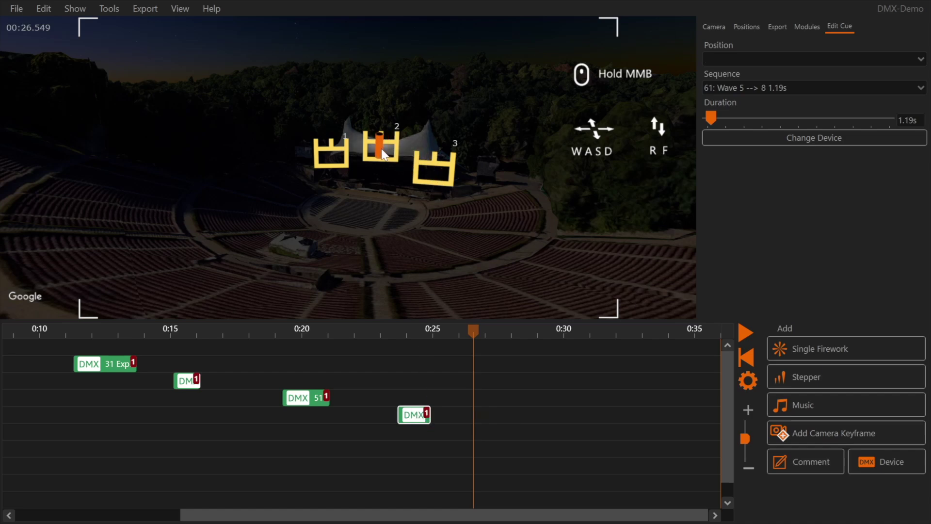
left_click(734, 54)
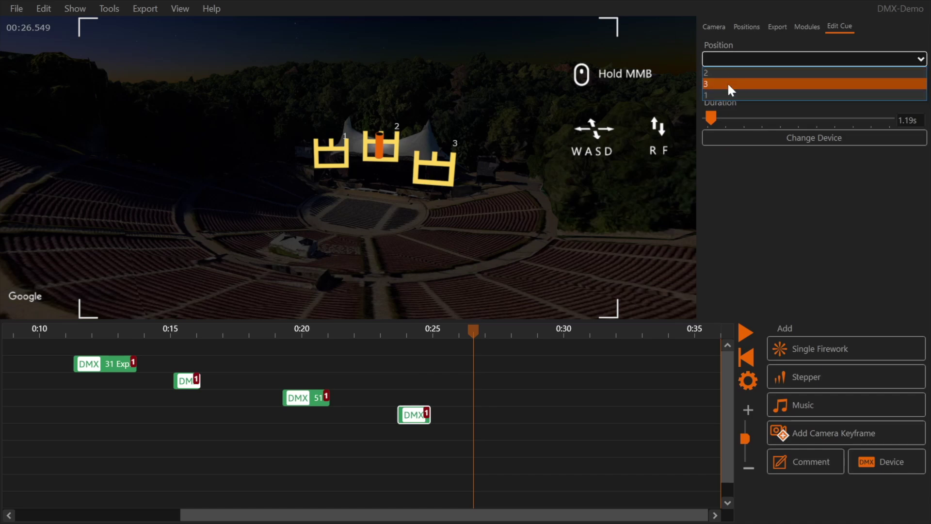
left_click(727, 72)
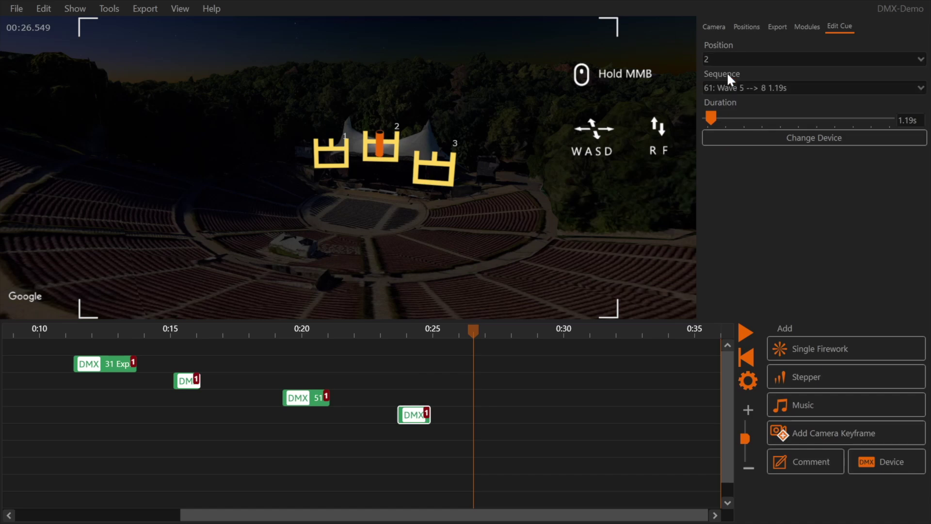
key("ctrl+z")
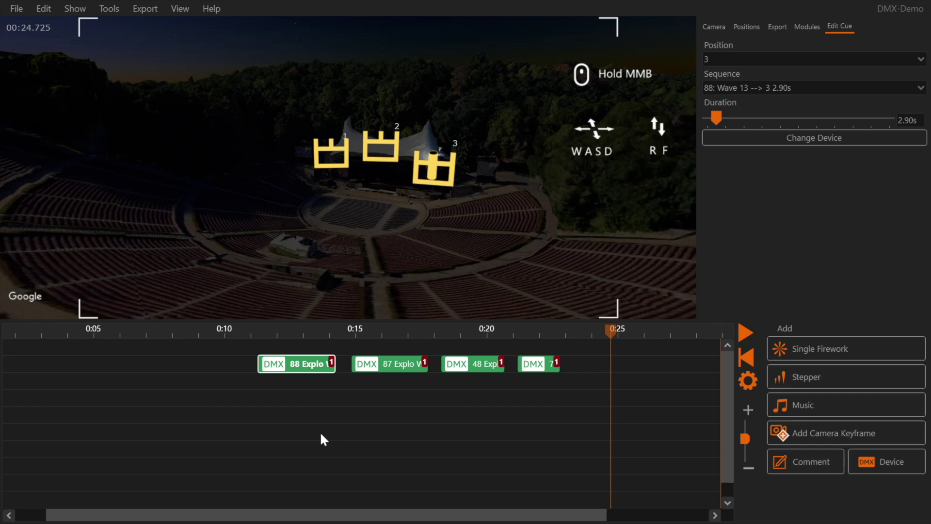
Copy all four DMX cues and paste them two tracks below at about 0:11
left_click_drag(241, 385, 540, 364)
right_click(540, 365)
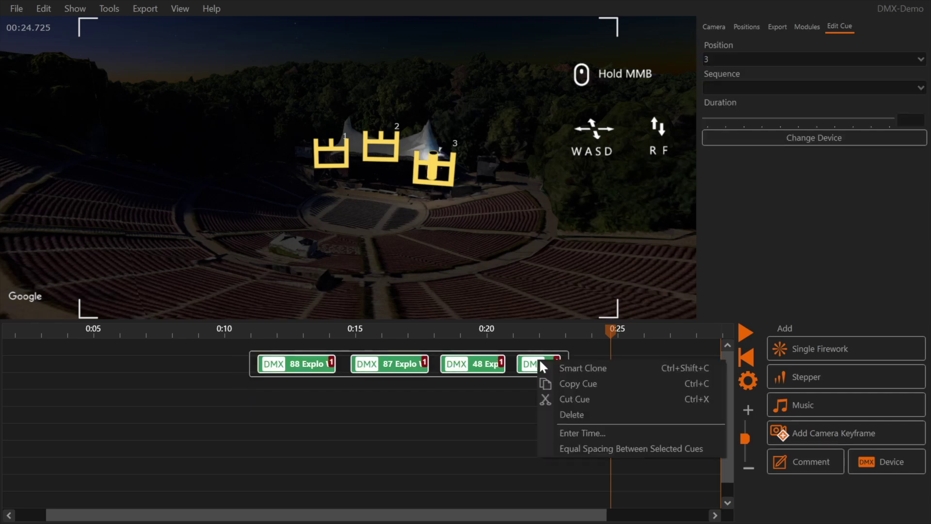
left_click(559, 382)
right_click(261, 399)
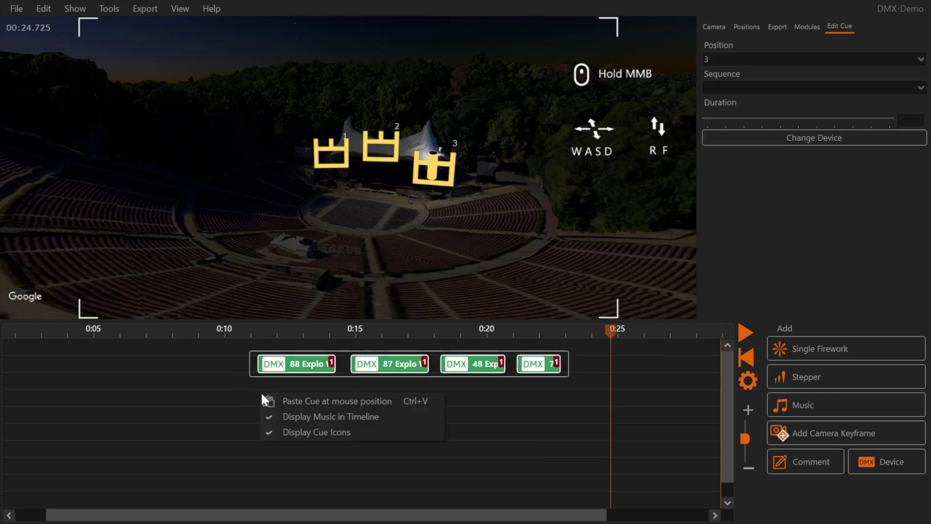
left_click(268, 397)
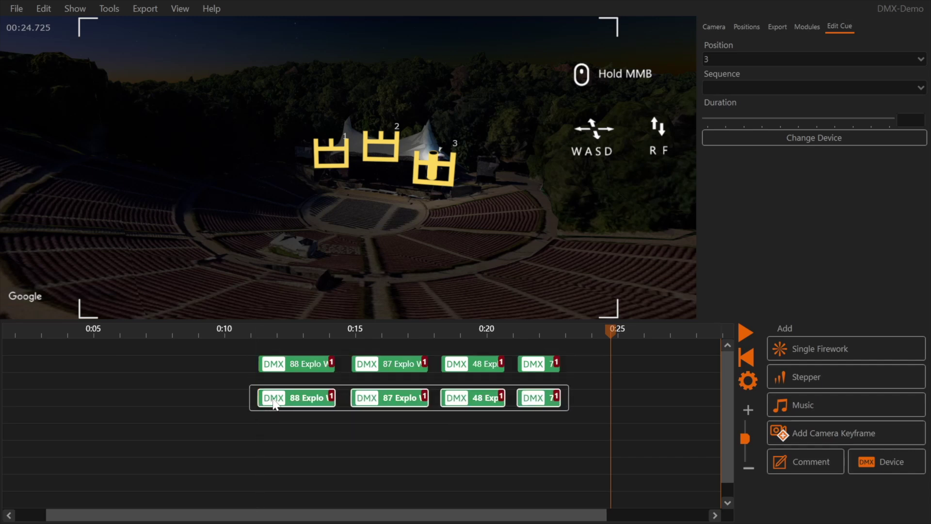
Change the device of the four pasted cues to Explo WaveFlamer 2
left_click(801, 139)
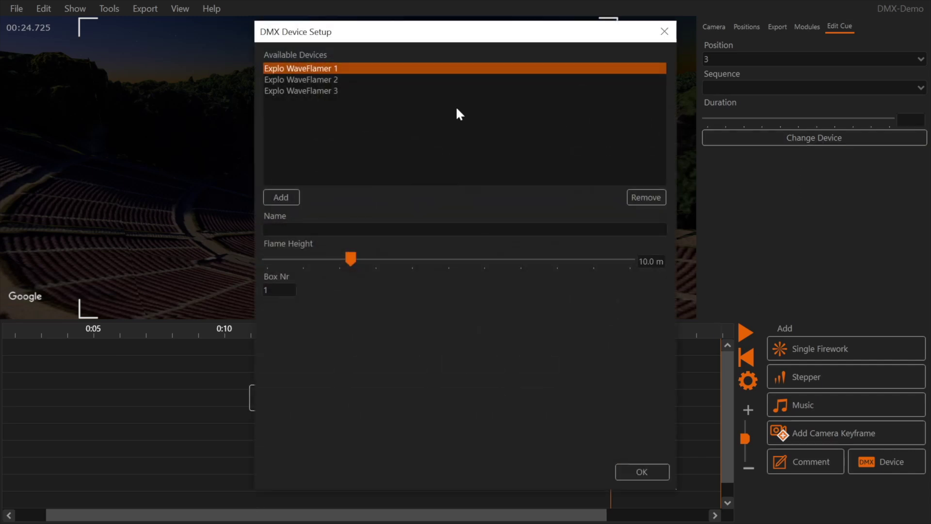
left_click(394, 80)
left_click(639, 471)
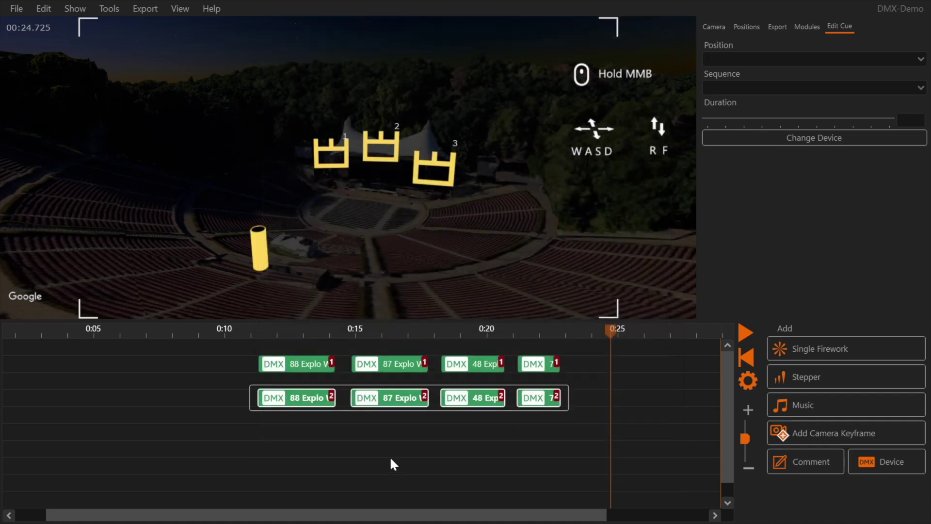
Paste a third set of the four cues below the second row and assign Explo WaveFlamer 3 to it
right_click(262, 430)
left_click(279, 438)
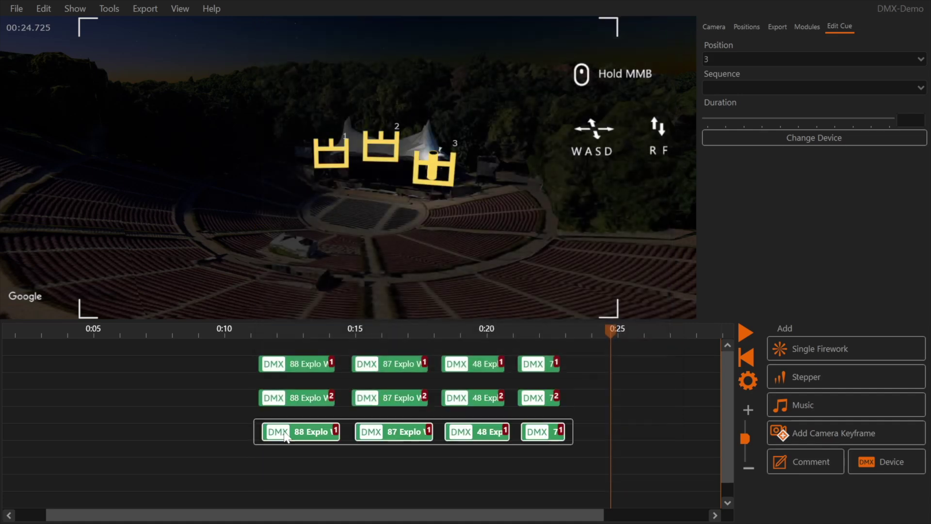
left_click(778, 86)
left_click(612, 411)
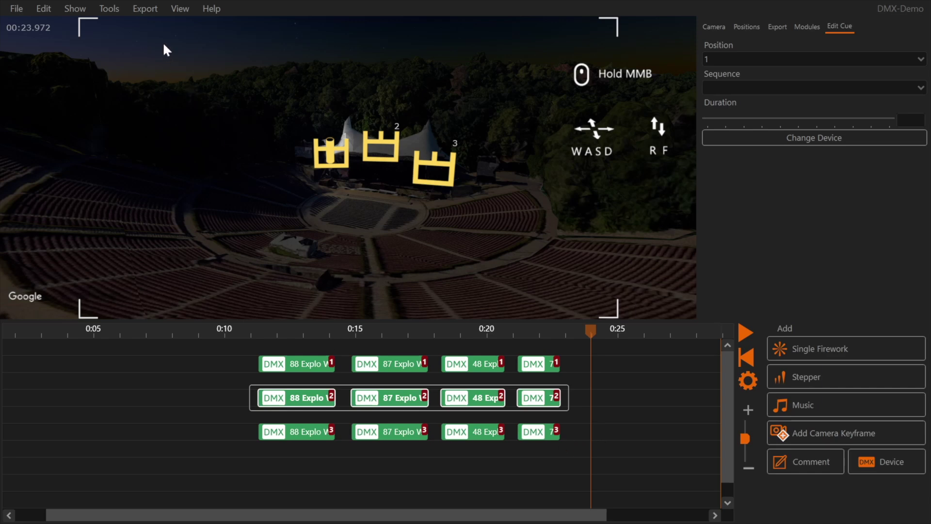
Open the export options for the show
left_click(144, 8)
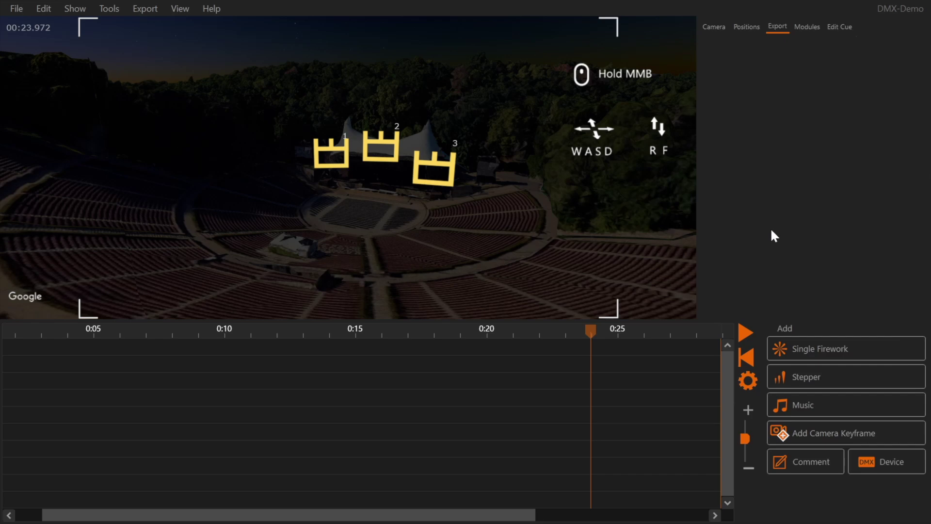
Add an Explo WaveFlamer device controlled via DMX and insert a cue for it on the timeline
left_click(868, 464)
left_click(280, 197)
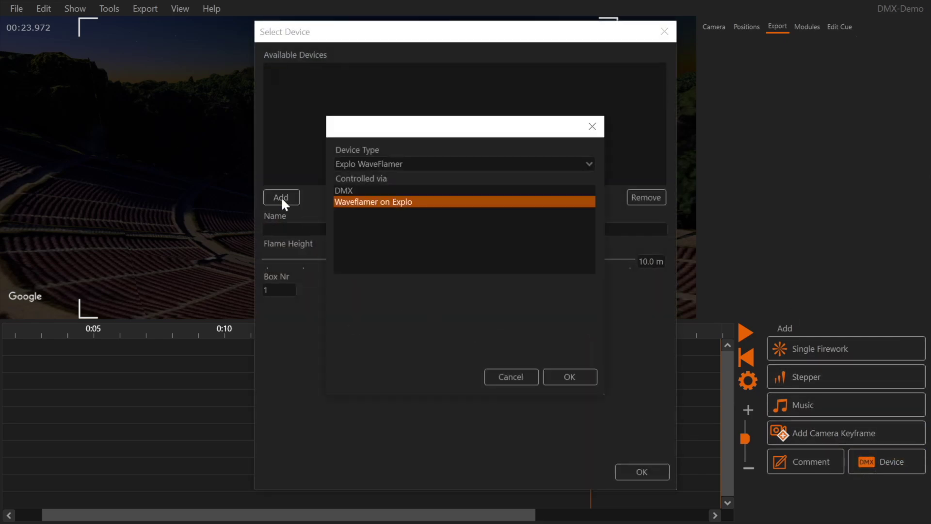
left_click(347, 191)
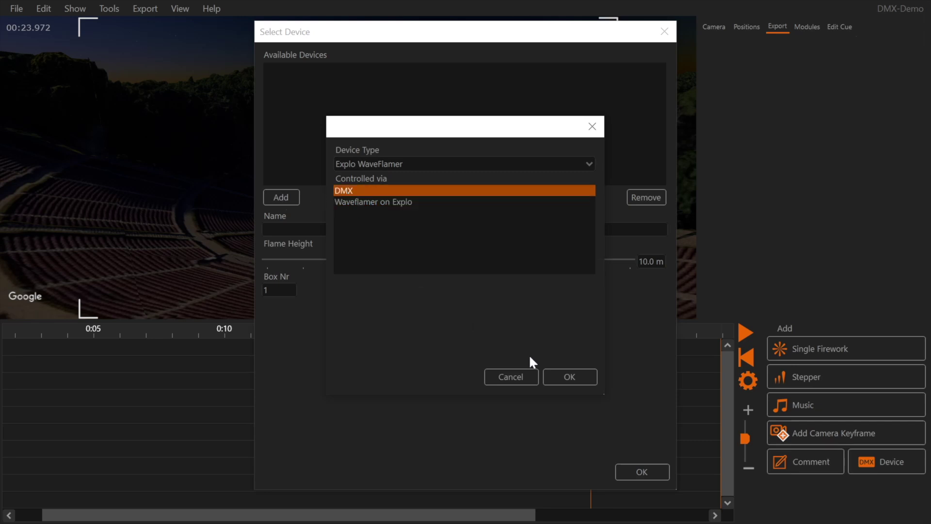
left_click(568, 377)
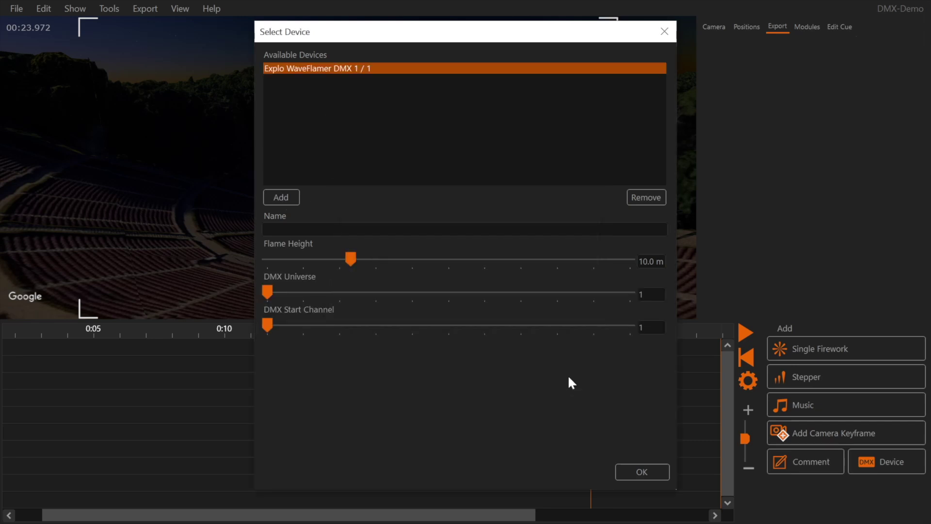
left_click(642, 472)
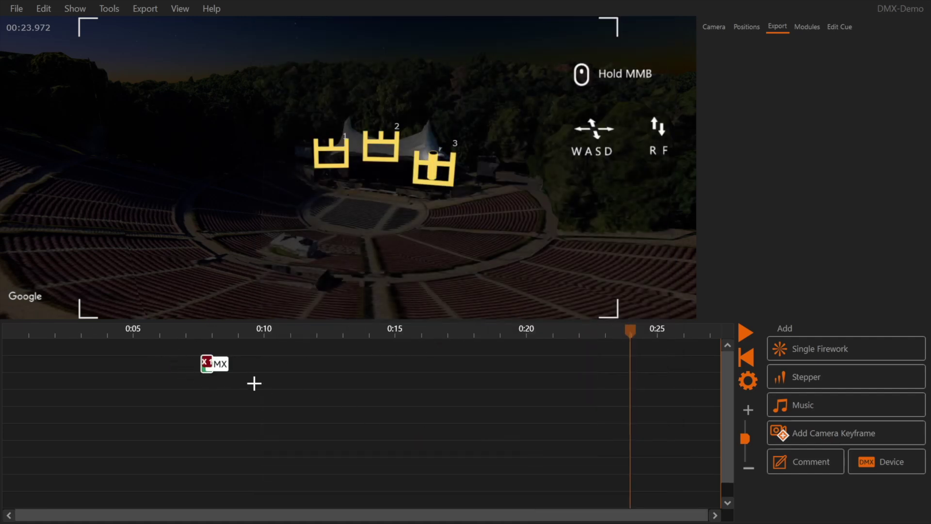
Move the DMX cue to about 0:12 and set its sequence to 47: Stepp 4 > 6 > 8 > 10 > 12 2.40s
left_click_drag(207, 371, 316, 375)
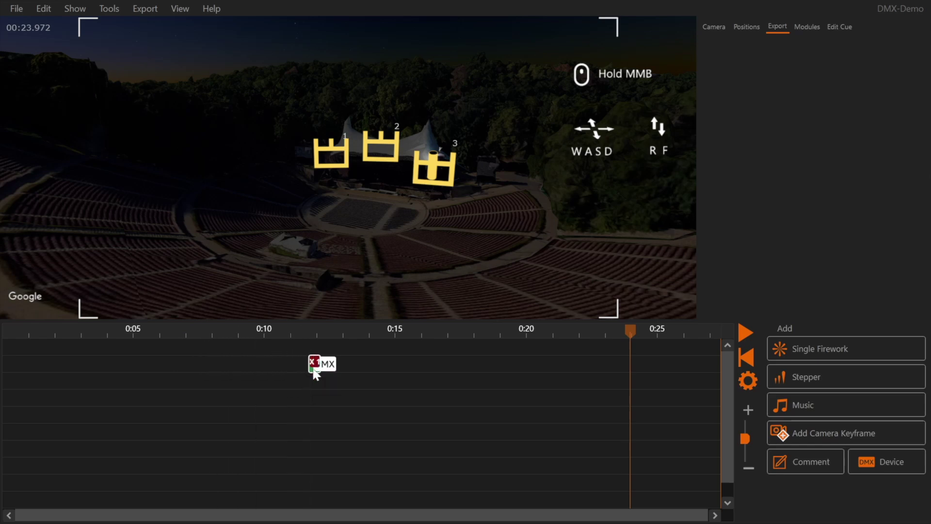
left_click(834, 28)
left_click(789, 89)
left_click(770, 370)
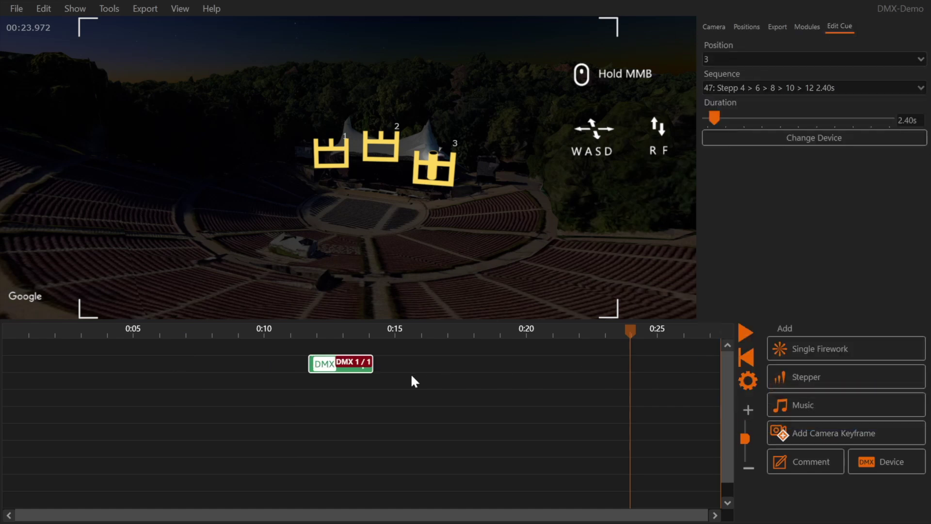
Open the export options for the show with the single DMX cue
left_click(145, 9)
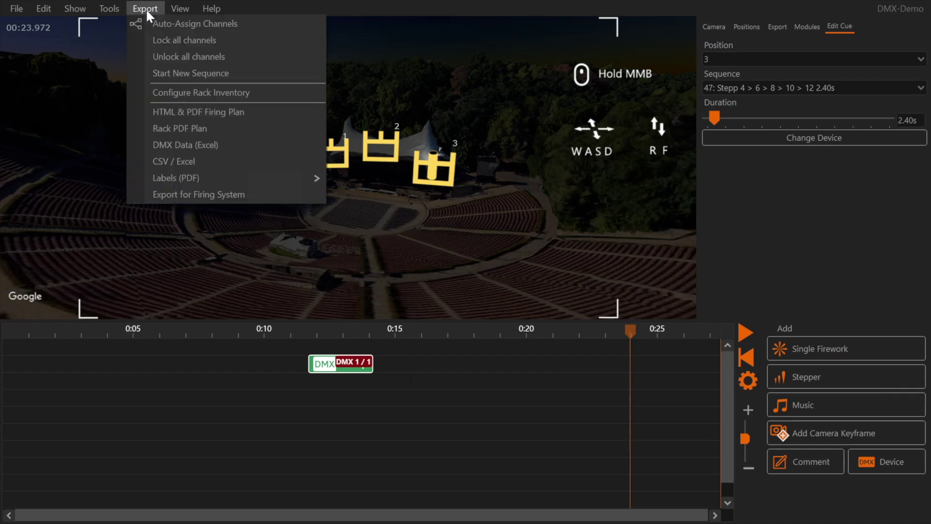